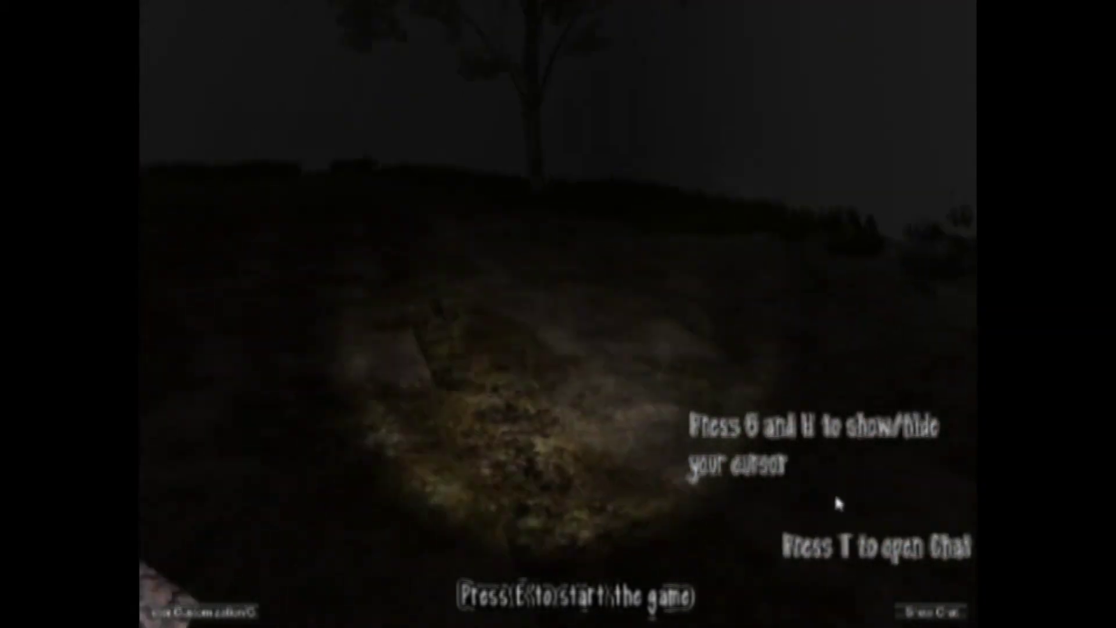
{"action": "key", "text": "e"}
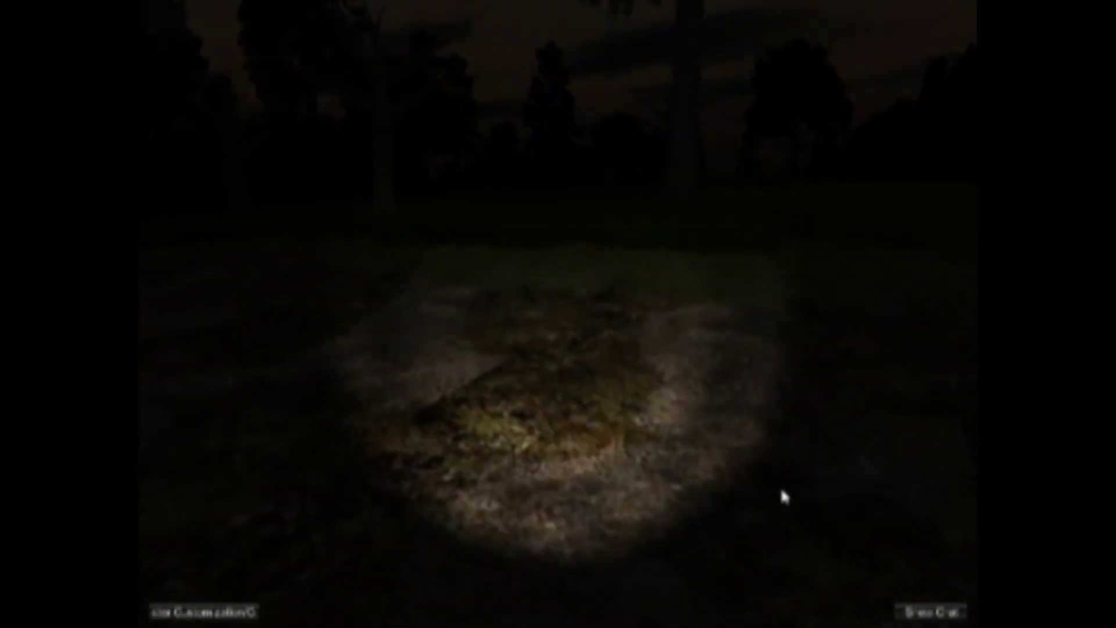